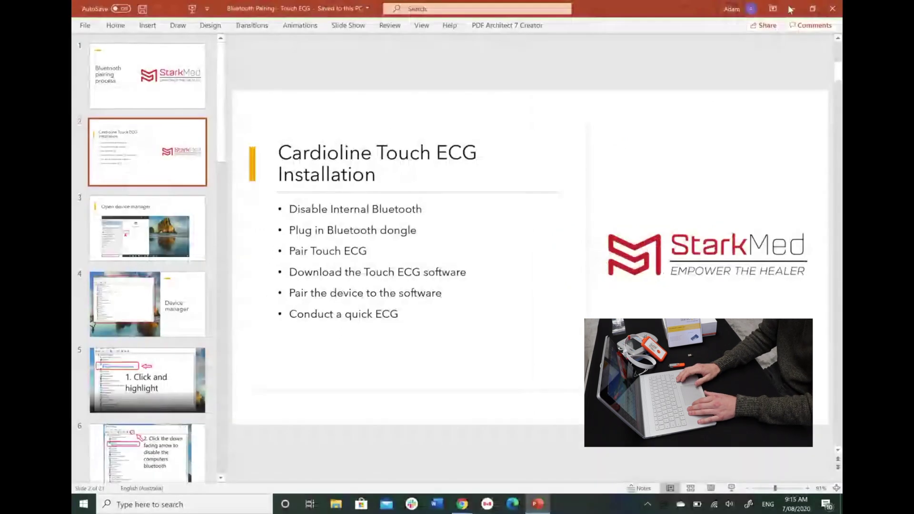
# Step: Minimise PowerPoint and open Device Manager from a Windows search for 'device'
pyautogui.click(792, 8)
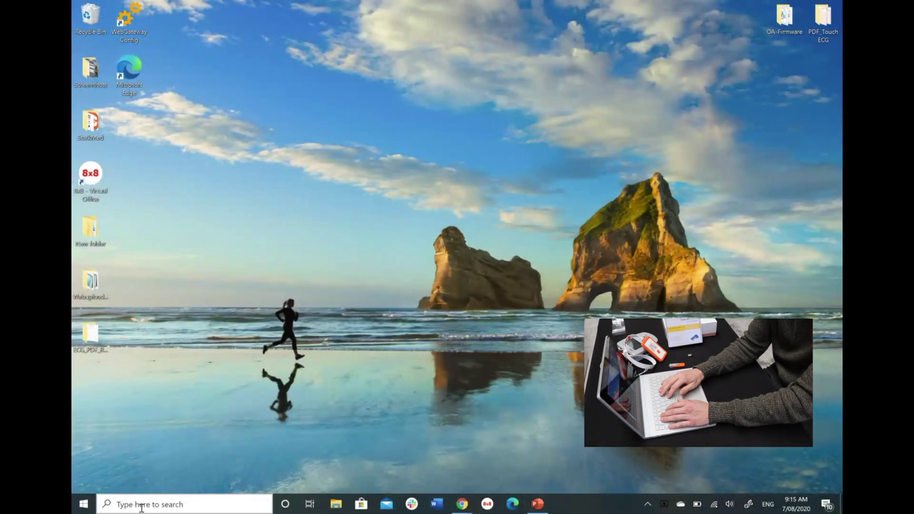
pyautogui.click(113, 503)
pyautogui.write('device')
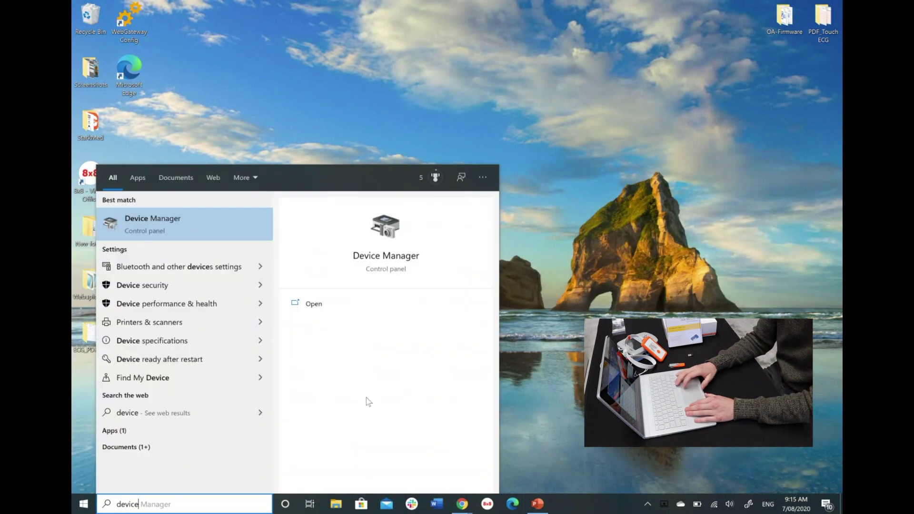
pyautogui.click(294, 308)
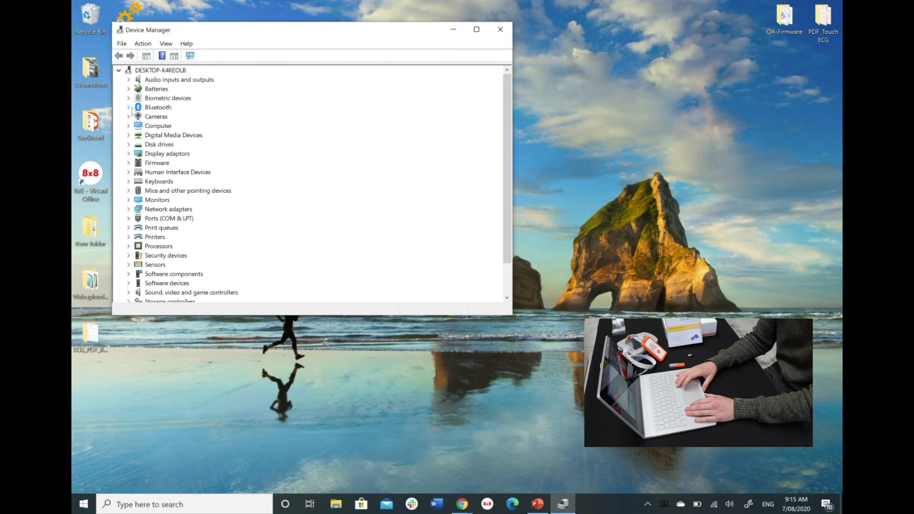
# Step: Disable the Marvell AVASTAR Bluetooth Radio Adapter under Bluetooth, confirming with Yes
pyautogui.click(129, 107)
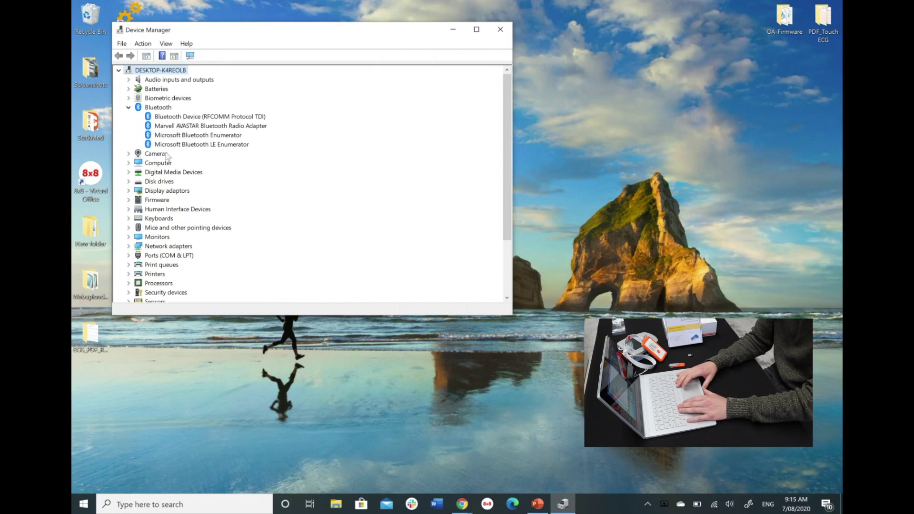
pyautogui.click(242, 127)
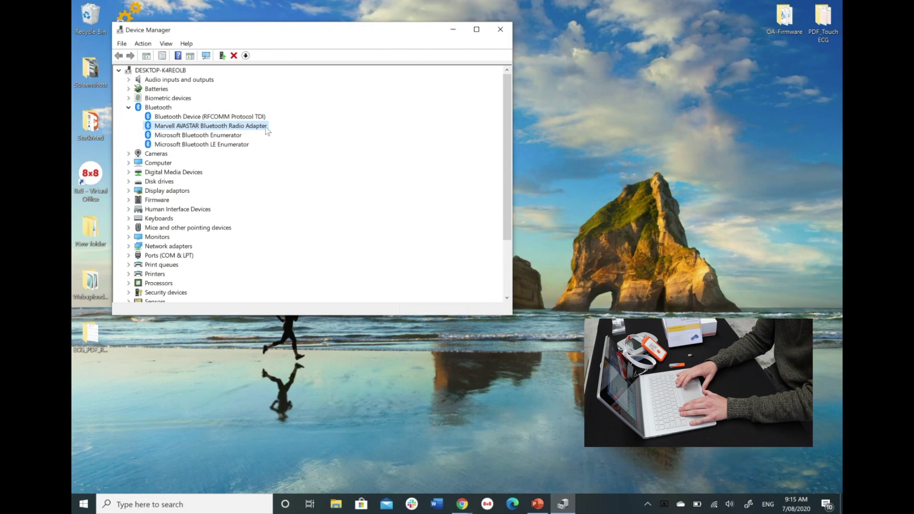
pyautogui.click(246, 56)
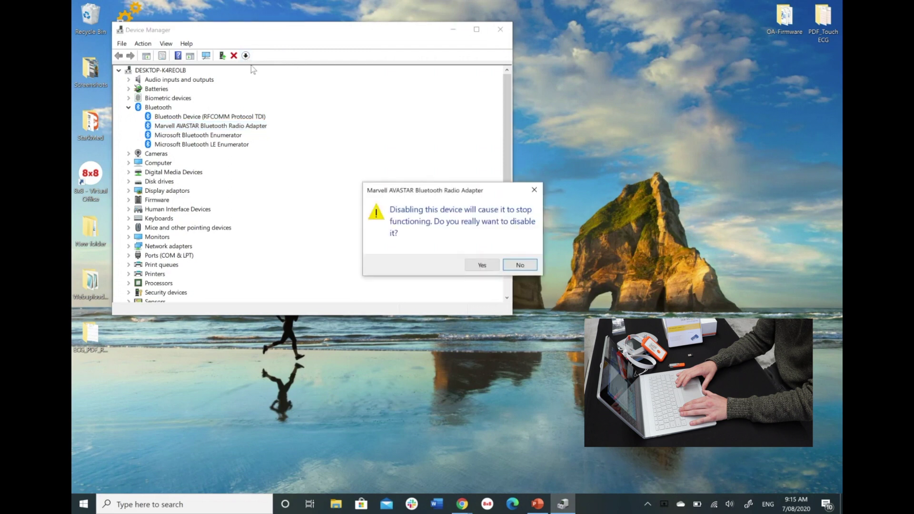
pyautogui.click(483, 264)
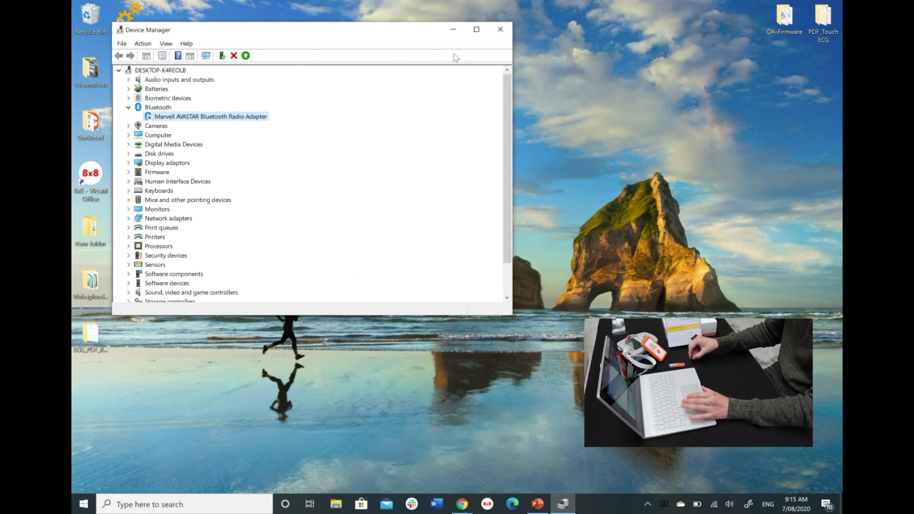
# Step: Close Device Manager and open Bluetooth & other devices settings via a 'bluetooth' search
pyautogui.click(500, 30)
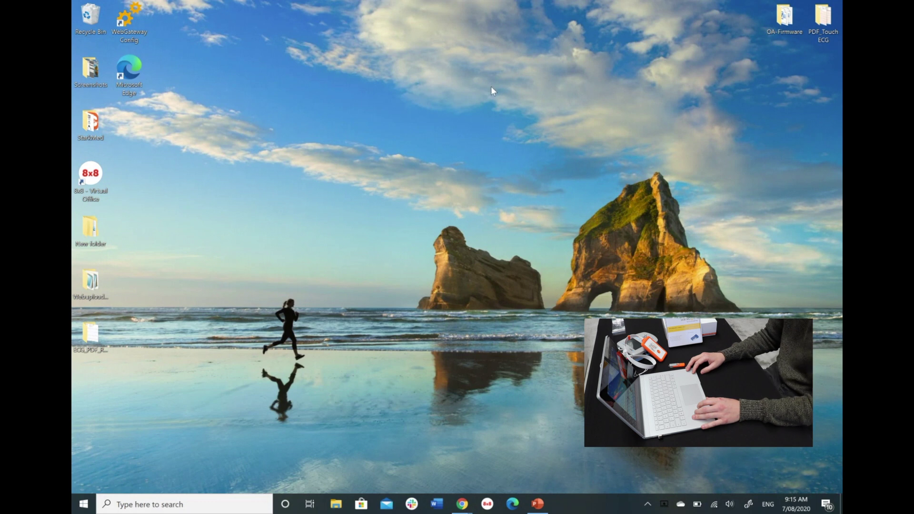
pyautogui.click(238, 503)
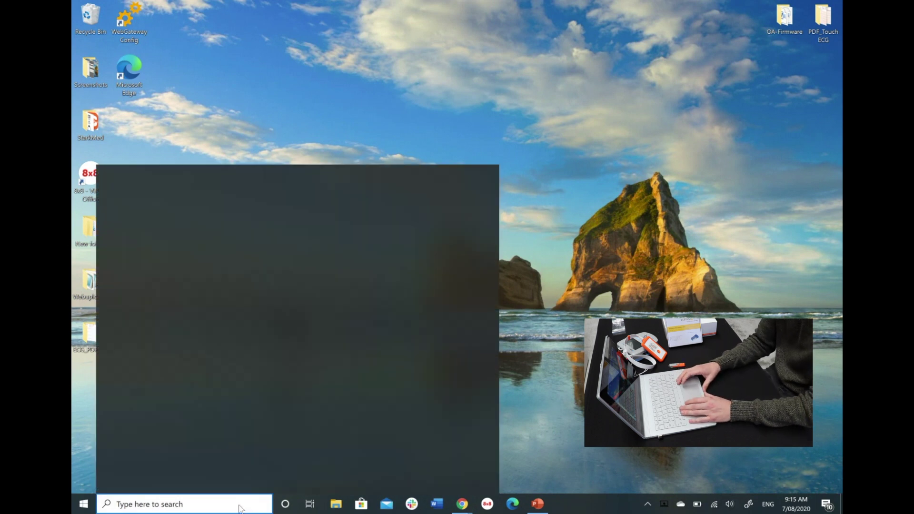
pyautogui.write('blue')
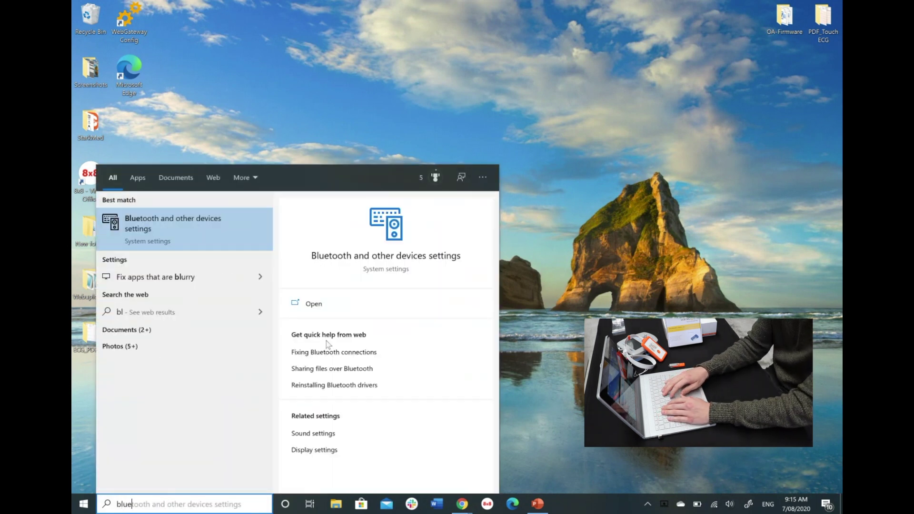
pyautogui.write('tooth')
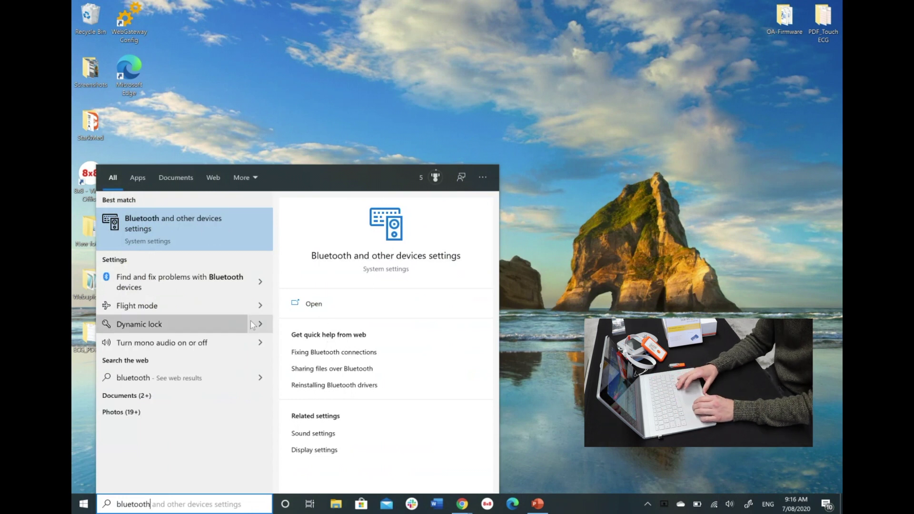
pyautogui.click(305, 303)
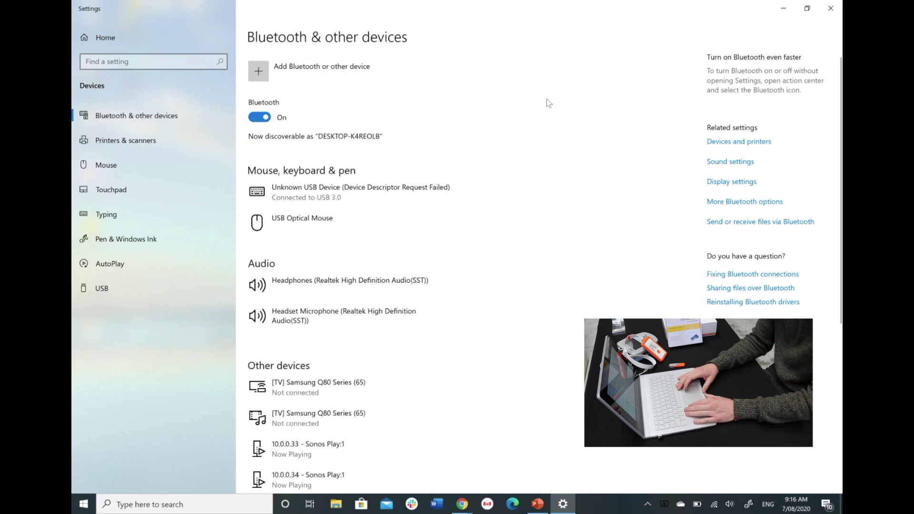
pyautogui.scroll(-5, 546, 100)
pyautogui.scroll(2, 546, 104)
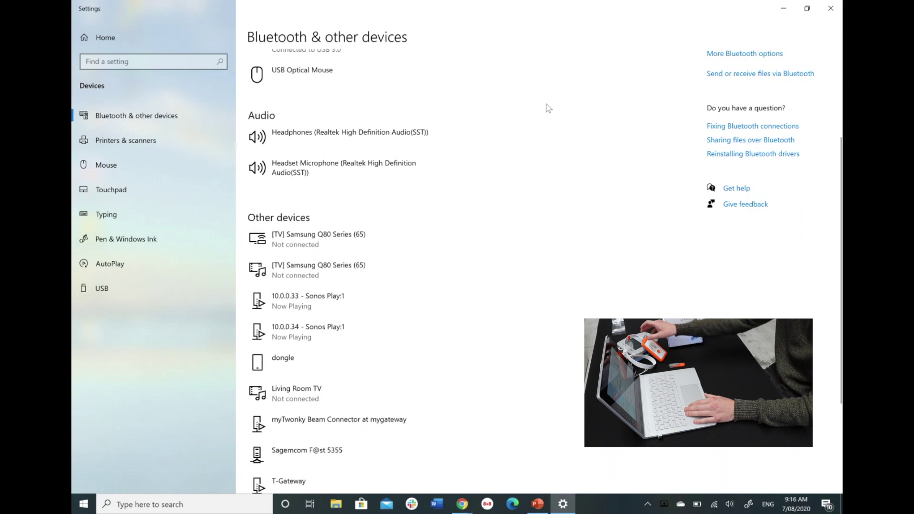
pyautogui.scroll(3, 546, 104)
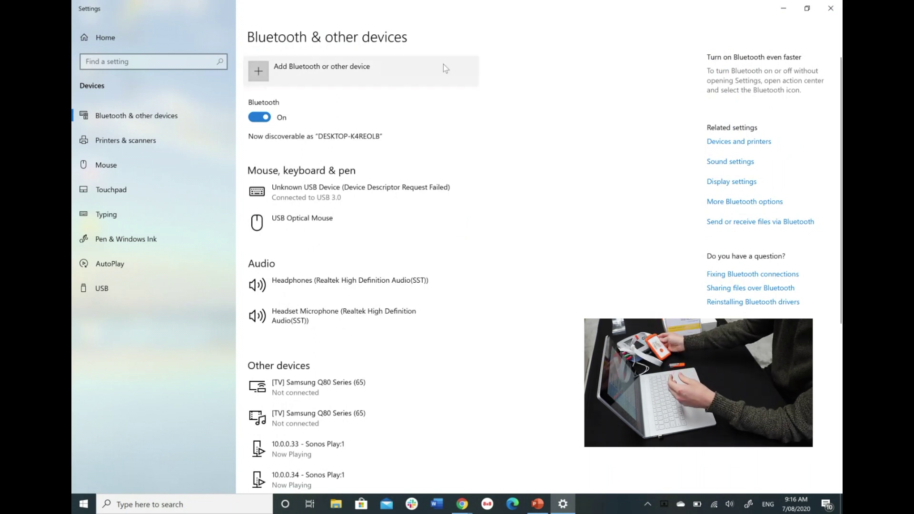
# Step: Add a Bluetooth device and pair the HDplus03781579 ECG unit
pyautogui.click(264, 79)
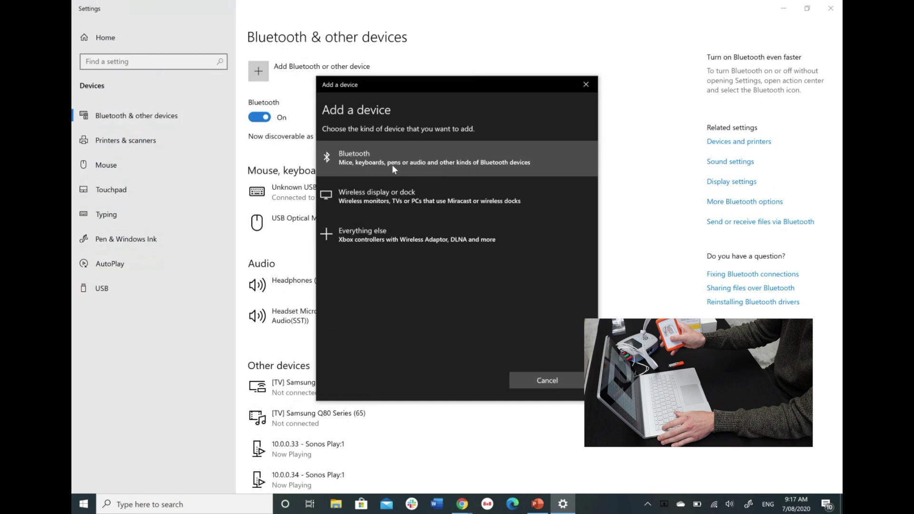
pyautogui.click(344, 158)
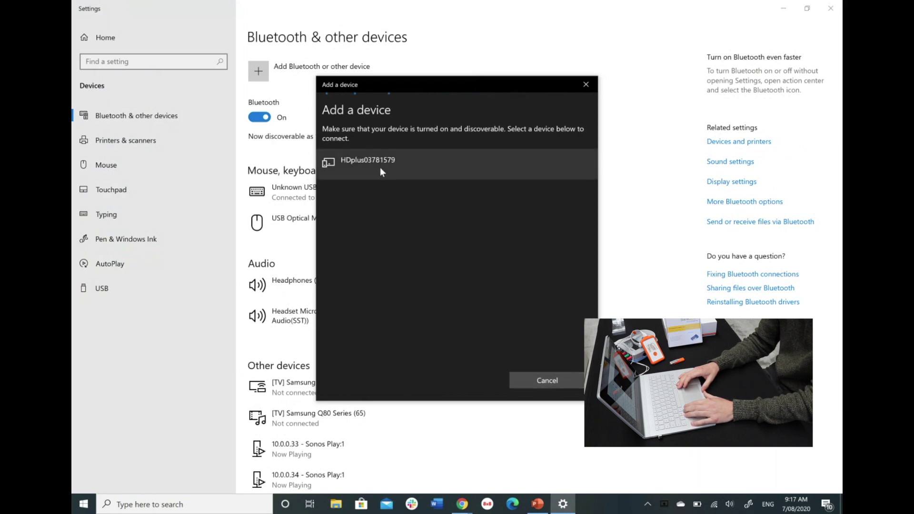
pyautogui.click(380, 167)
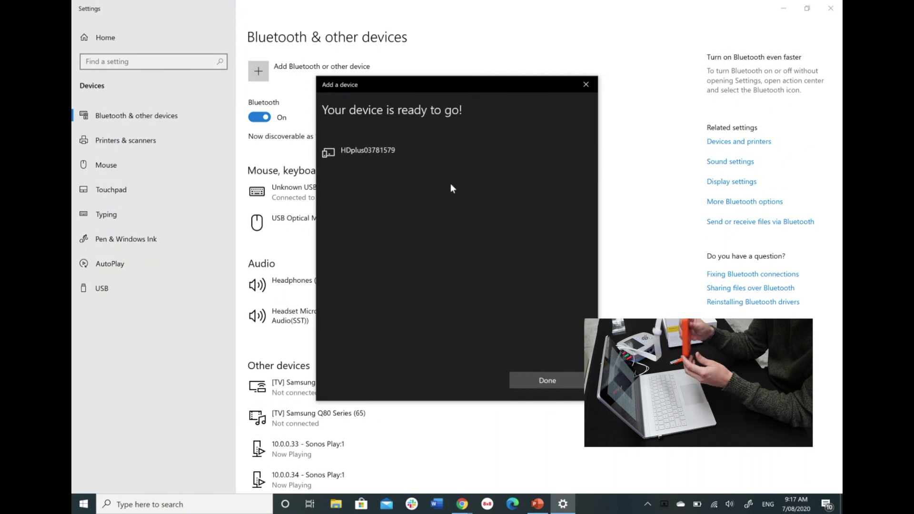
# Step: Finish the wizard, verify HDplus03781579 shows Paired under Other devices, and close Settings
pyautogui.click(566, 380)
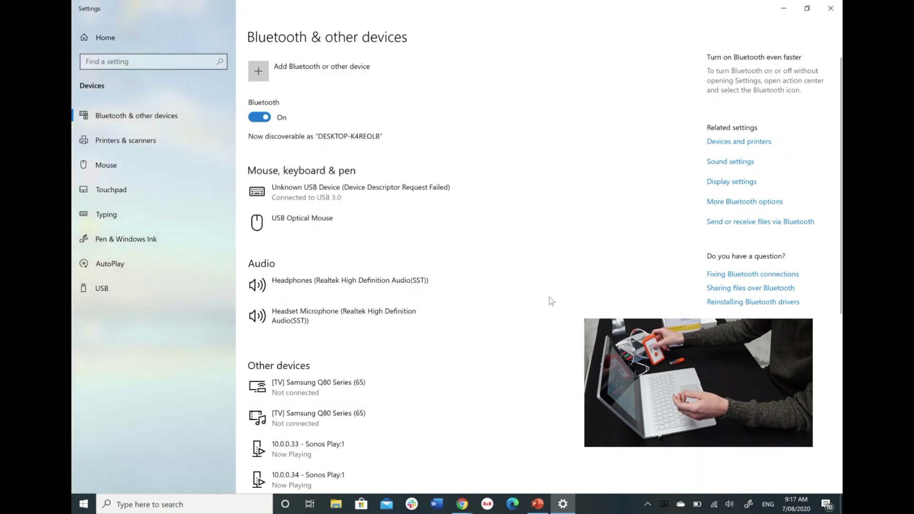
pyautogui.scroll(-3, 528, 309)
pyautogui.scroll(-2, 529, 310)
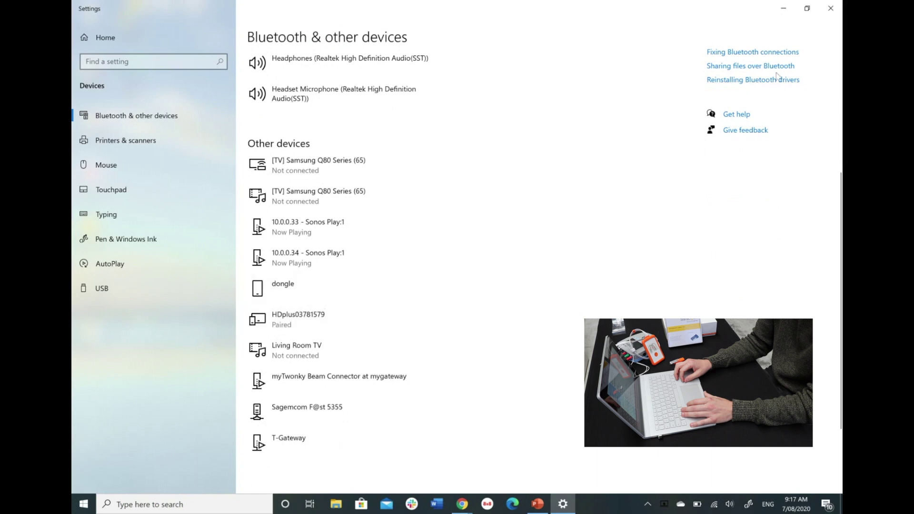
pyautogui.click(836, 11)
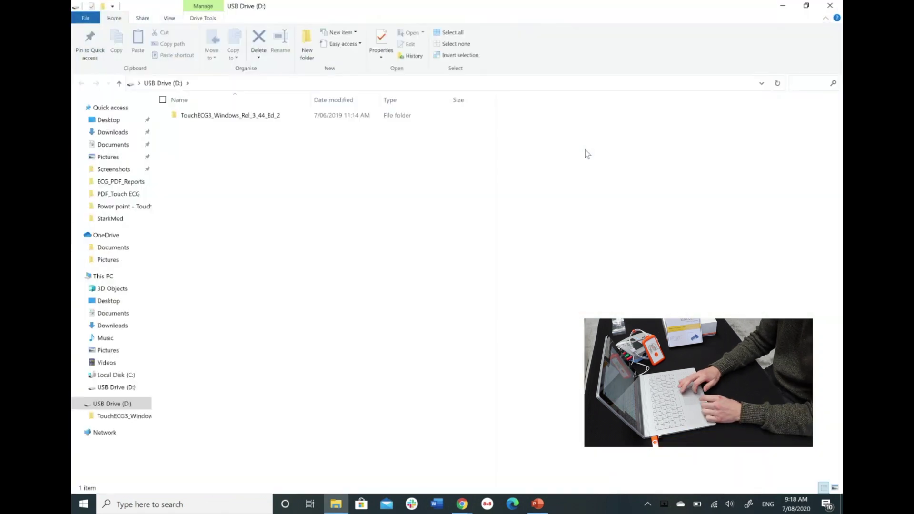
# Step: Open TouchECG3_Windows_Rel_3_44_Ed_2 on USB Drive (D:) and run the touchECG application manifest
pyautogui.click(195, 119)
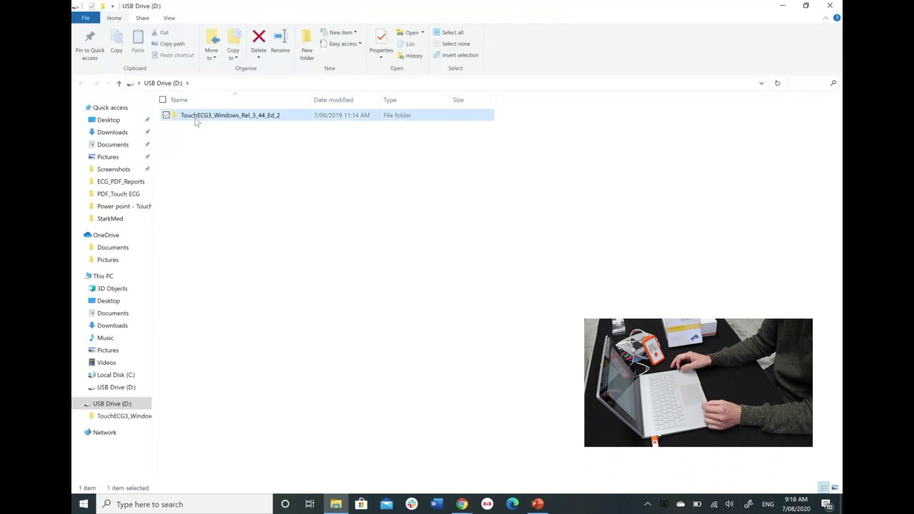
pyautogui.doubleClick(196, 119)
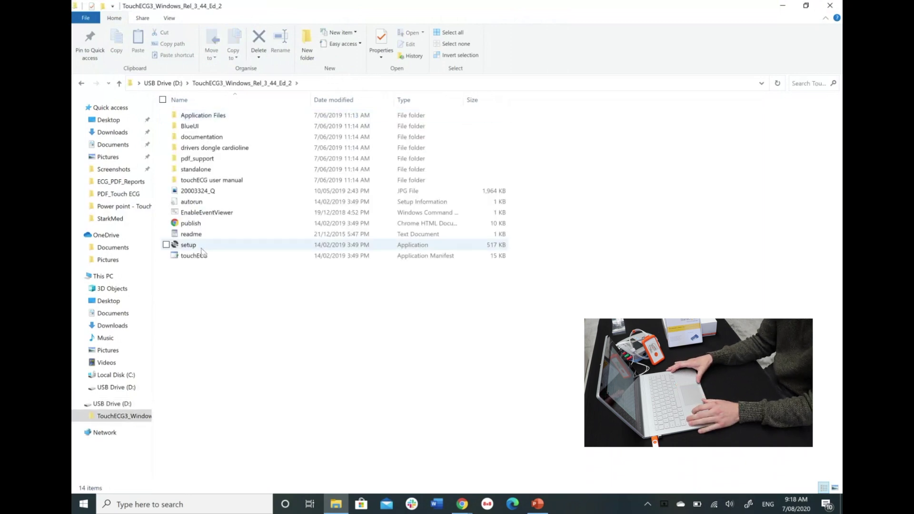
pyautogui.doubleClick(224, 258)
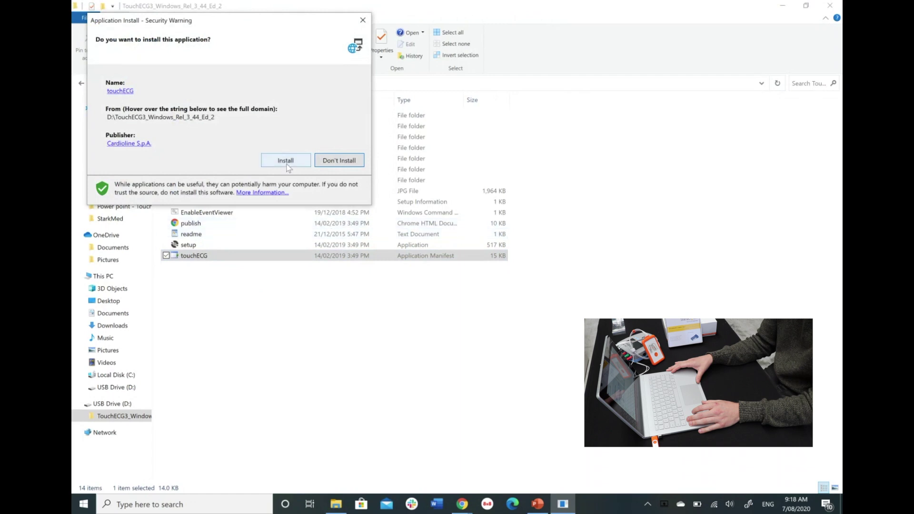
# Step: Approve the touchECG installation in the Application Install security warning
pyautogui.click(287, 163)
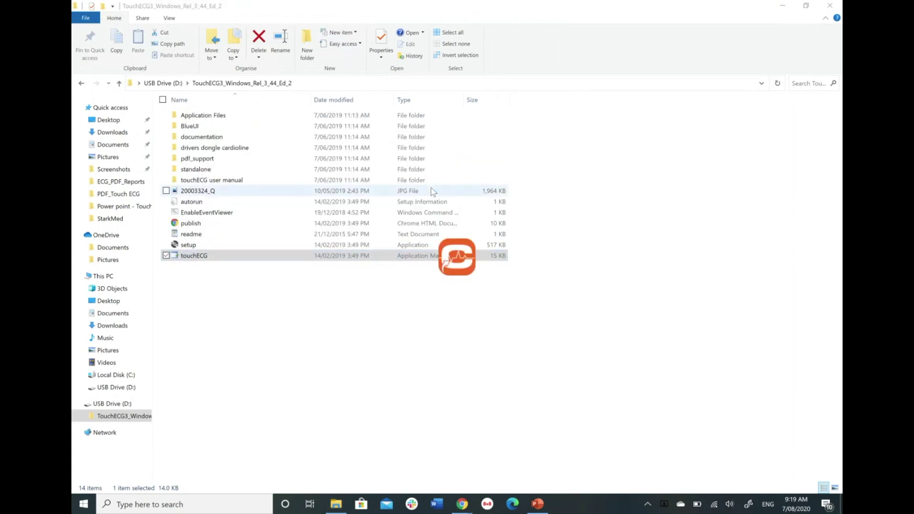
# Step: Show the desktop with Super+D so touchECG opens running the HD+ DEMO
pyautogui.press('super+d')
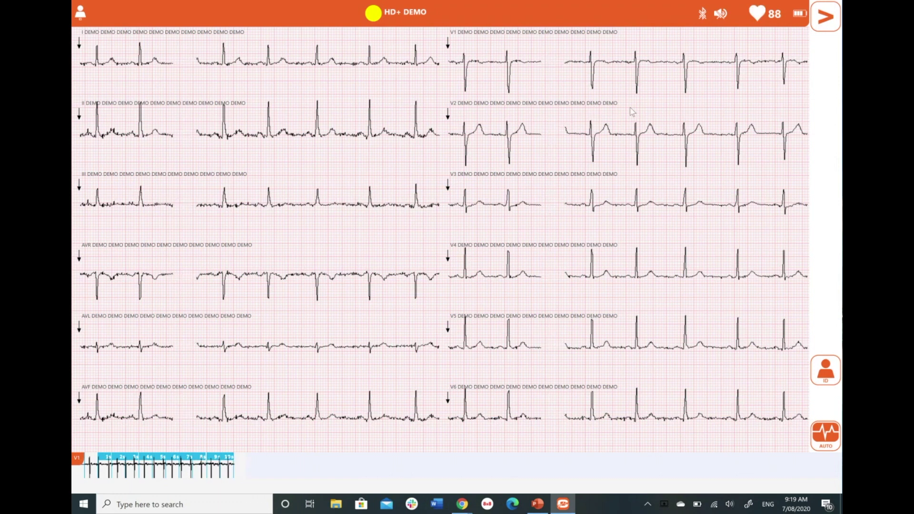
pyautogui.click(830, 20)
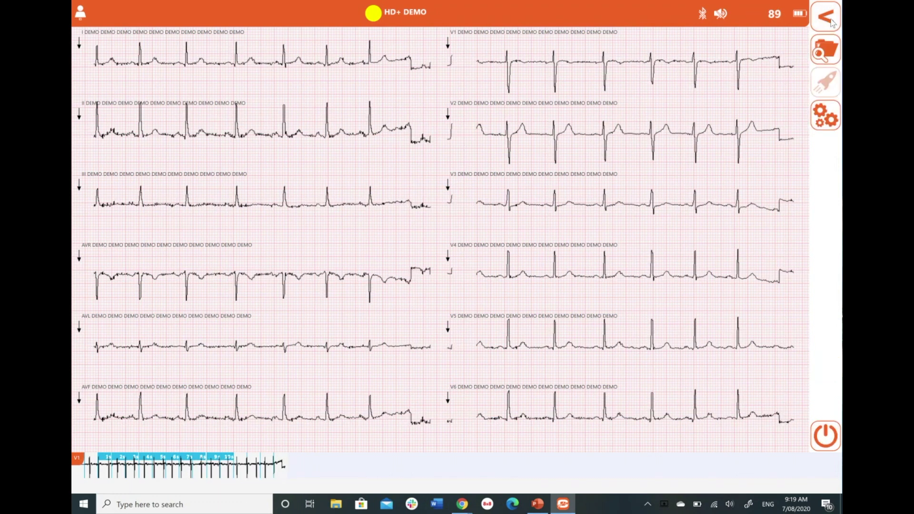
pyautogui.click(826, 118)
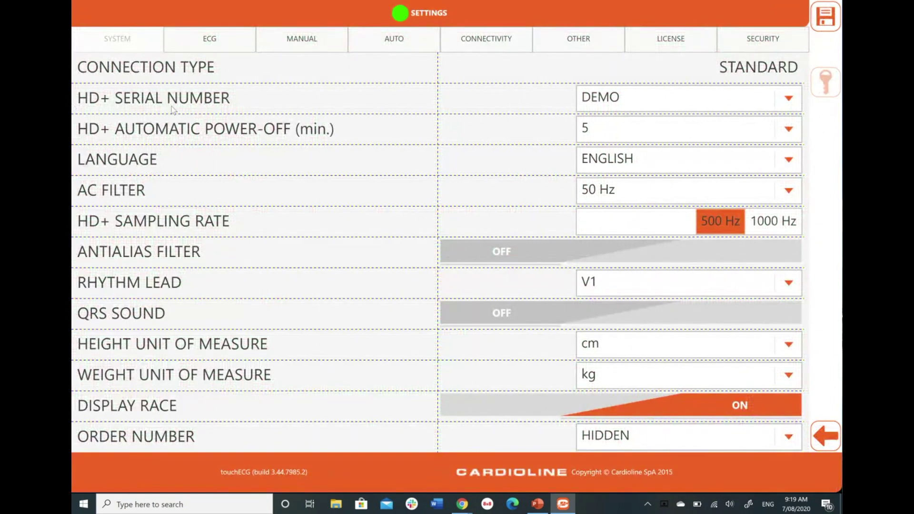
pyautogui.click(790, 101)
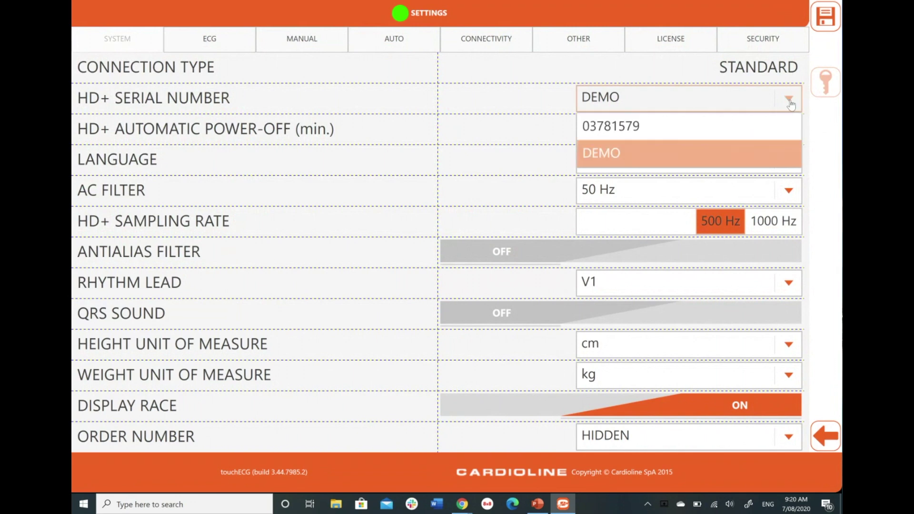
pyautogui.click(635, 128)
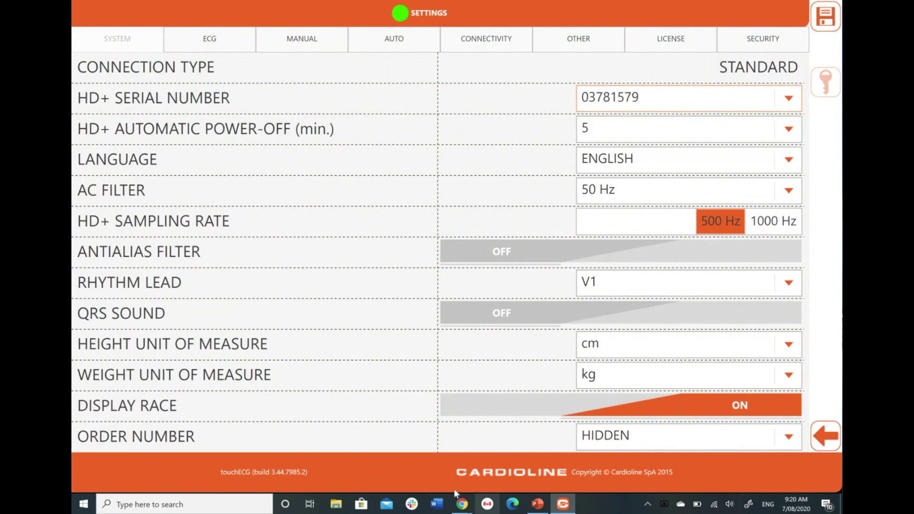
pyautogui.click(826, 19)
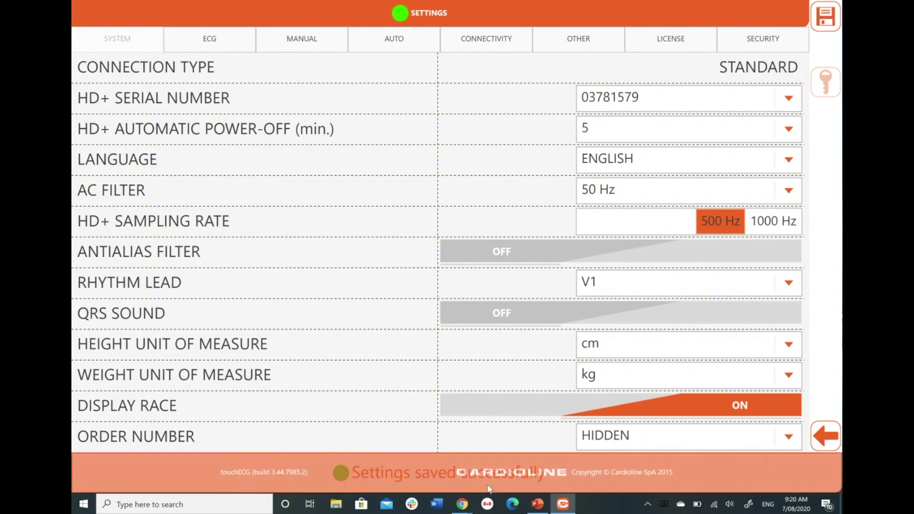
# Step: Return home, then set Simple User Interface to OFF in Other settings and save
pyautogui.click(834, 26)
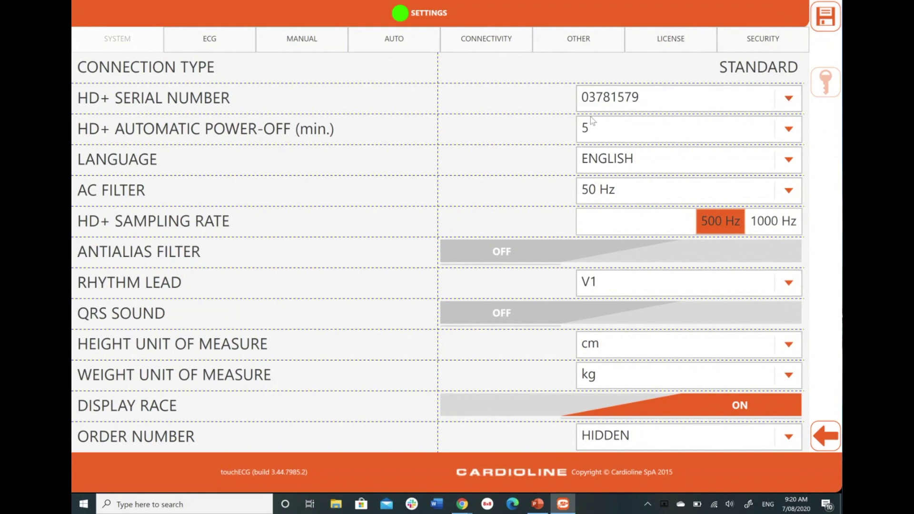
pyautogui.click(827, 439)
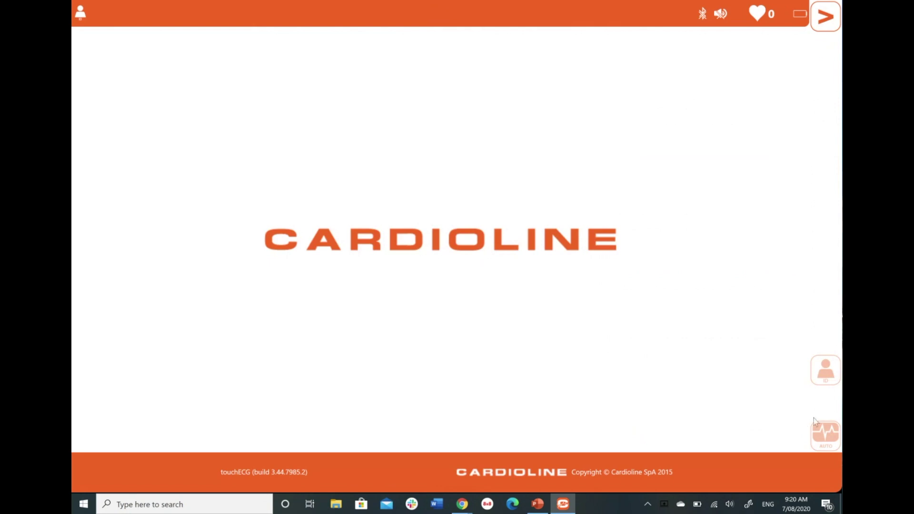
pyautogui.click(825, 17)
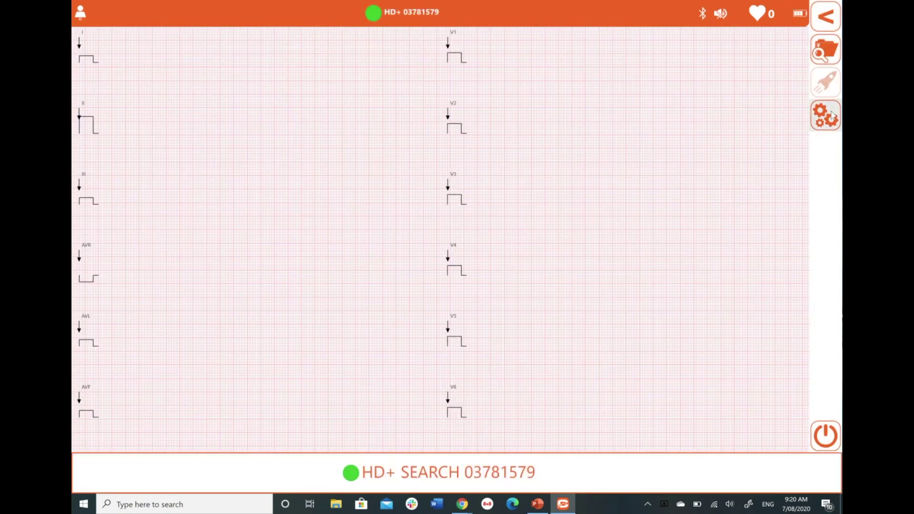
pyautogui.click(830, 115)
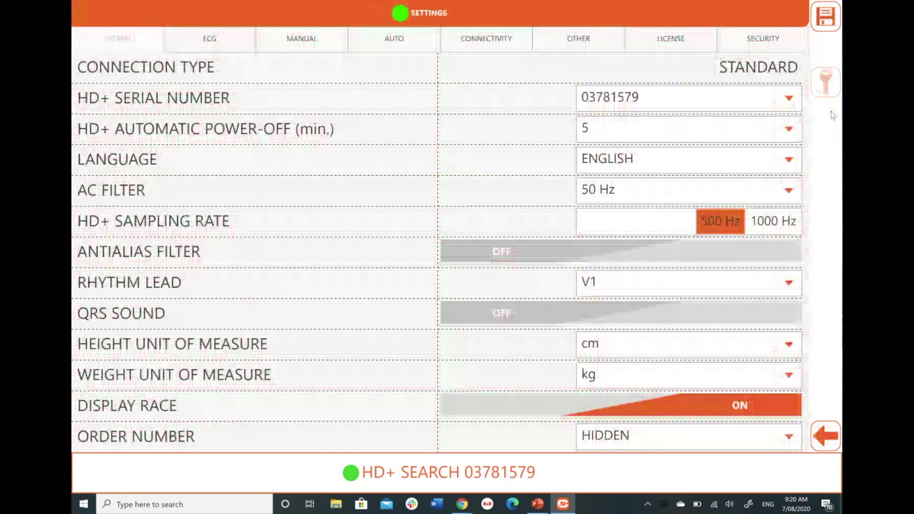
pyautogui.click(572, 41)
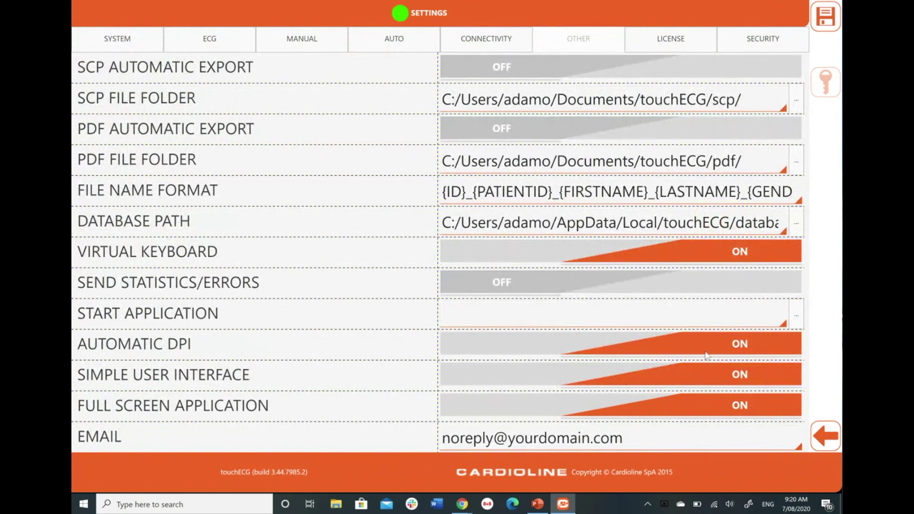
pyautogui.click(513, 380)
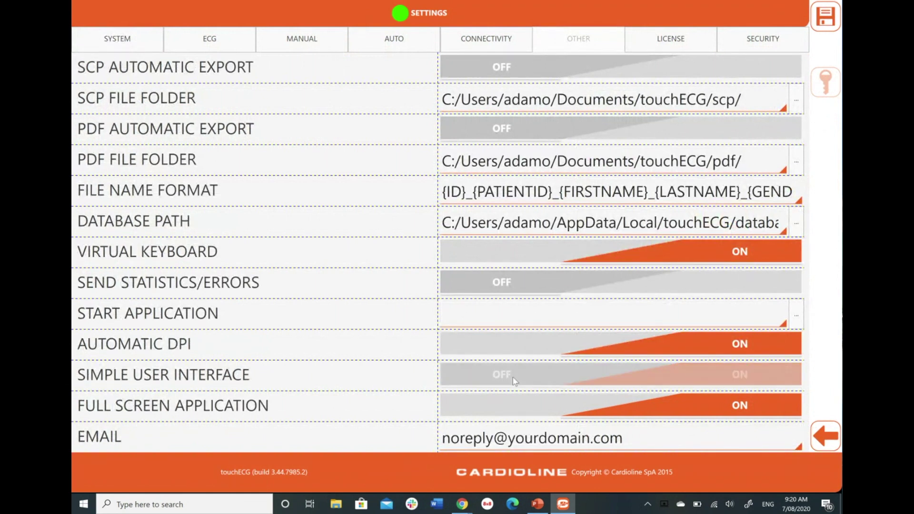
pyautogui.click(825, 17)
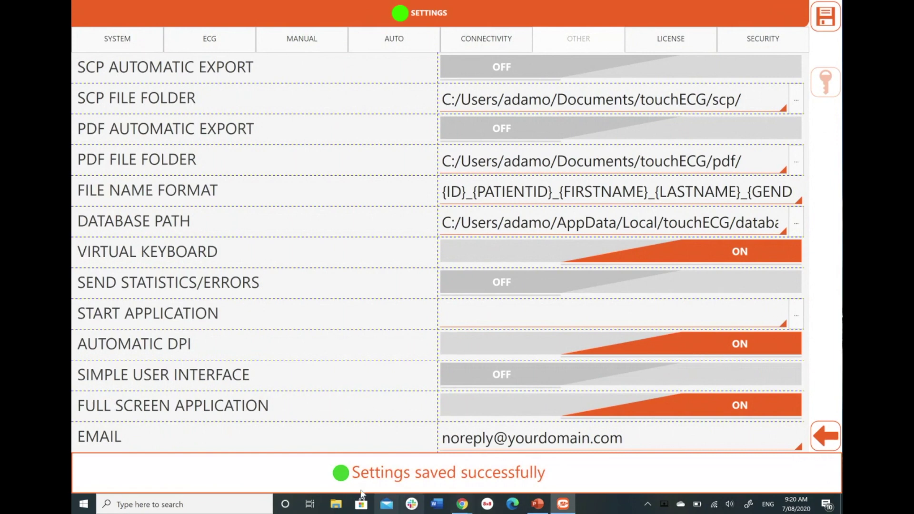
# Step: Go back to the live 12-lead ECG streaming from HD+ 03781579
pyautogui.click(824, 437)
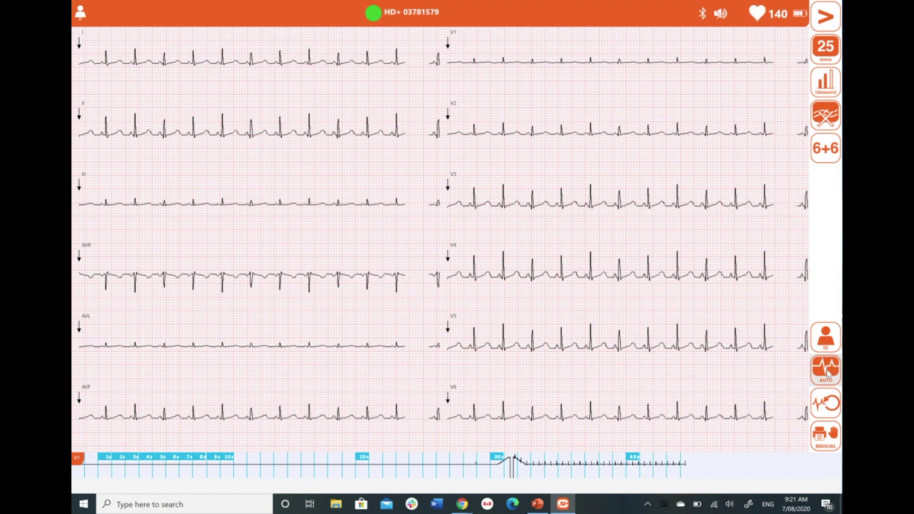
# Step: Acquire an automatic 12-lead ECG, yielding HR 140 bpm with sinus tachycardia interpretation
pyautogui.click(826, 372)
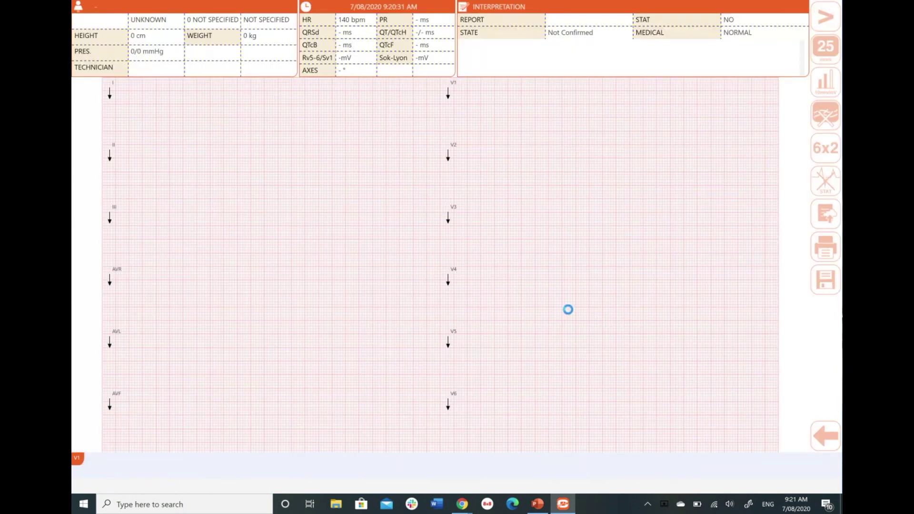